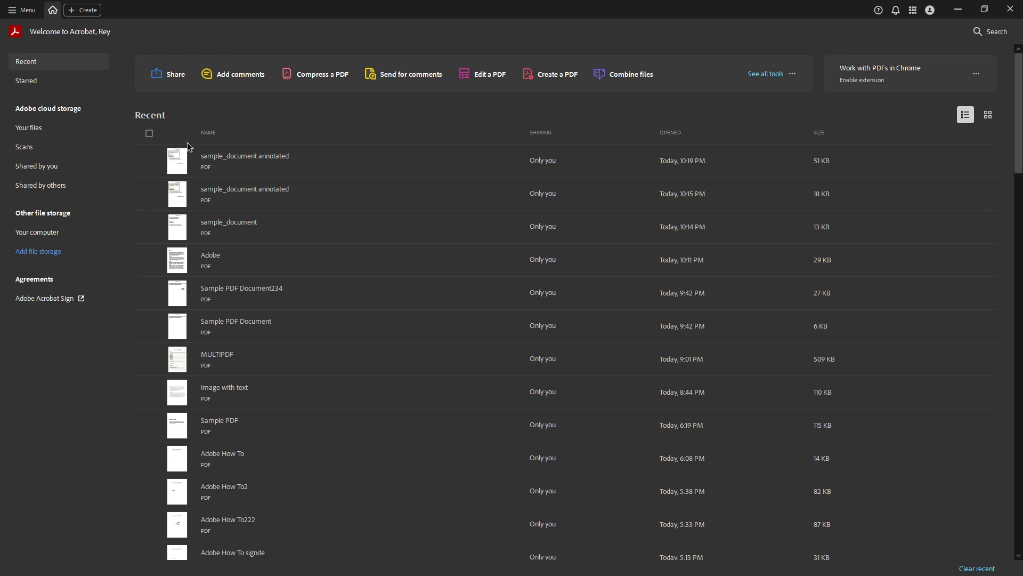
# Step: Open 'sample_document annotated' from the files folder
pyautogui.click(31, 11)
pyautogui.click(34, 31)
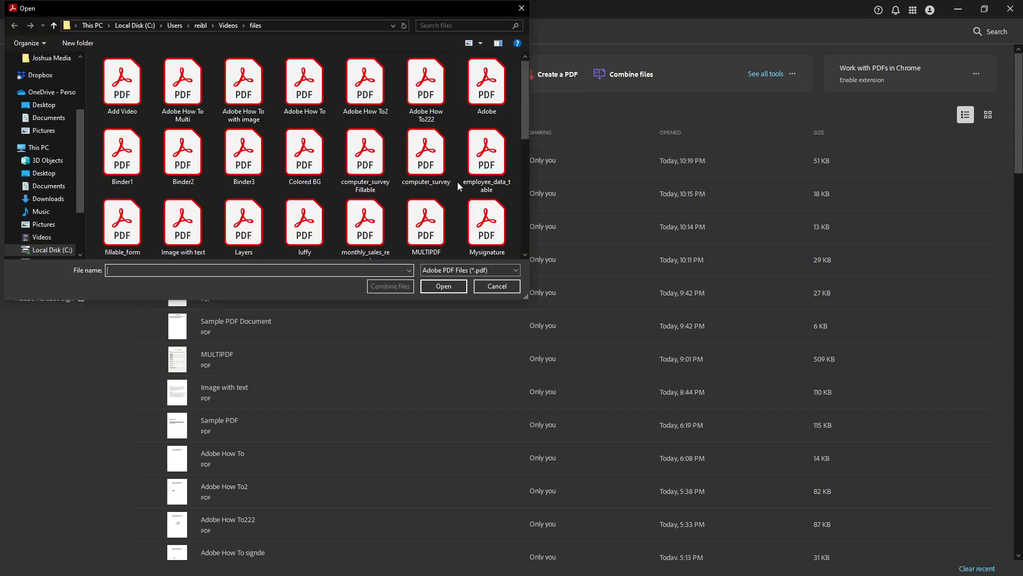
pyautogui.scroll(-2, 458, 185)
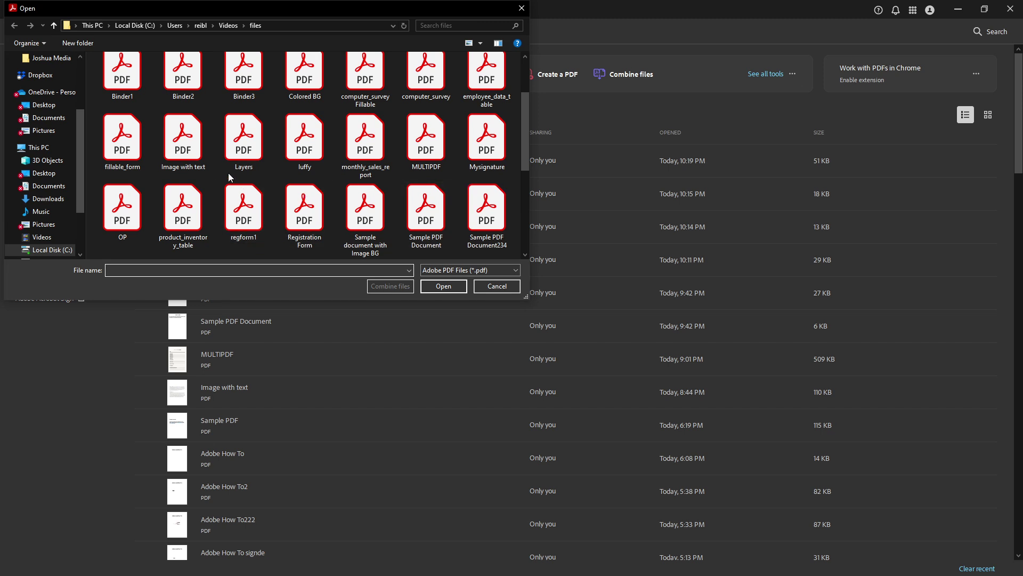
pyautogui.scroll(-3, 232, 183)
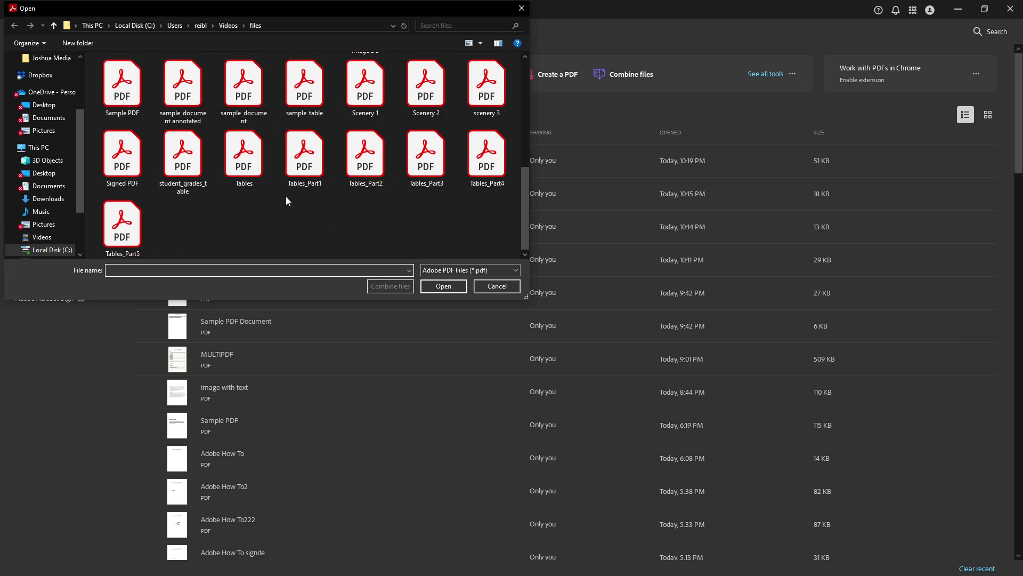
pyautogui.doubleClick(195, 95)
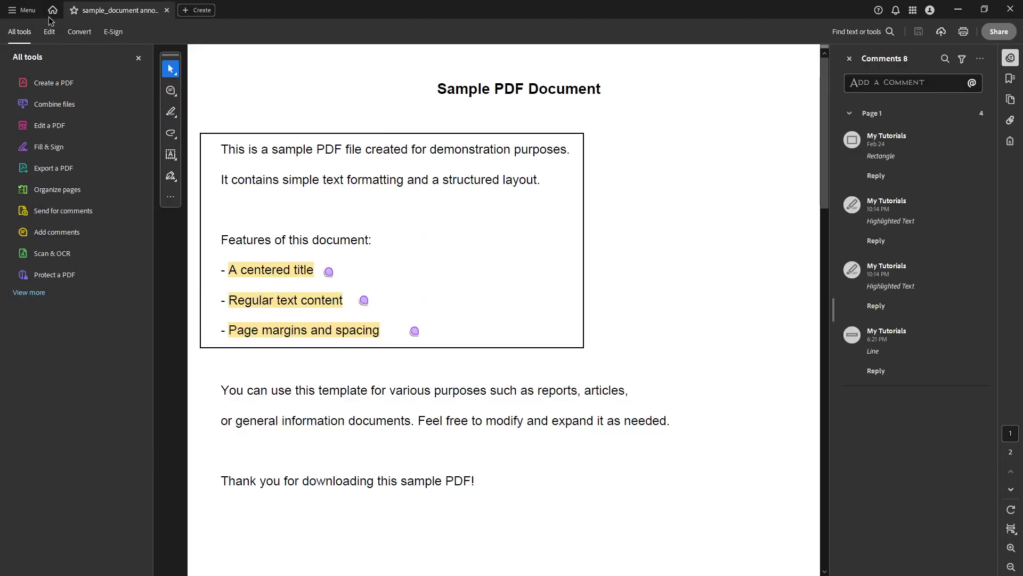
# Step: Bring up the main Menu's file commands for the annotated document
pyautogui.click(28, 11)
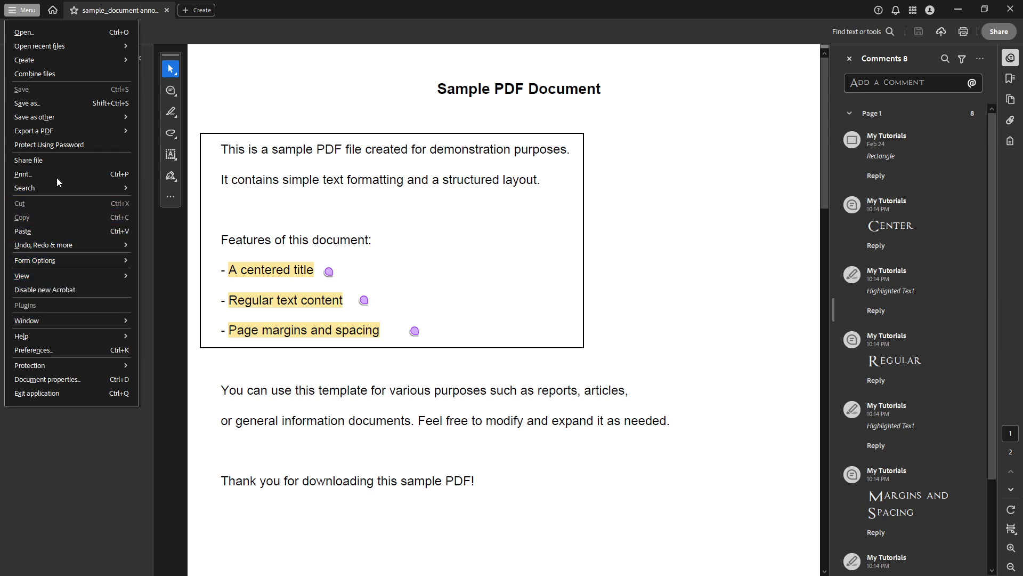
# Step: In the Print dialog, set Comments & Forms to Document and Markups
pyautogui.press('Escape')
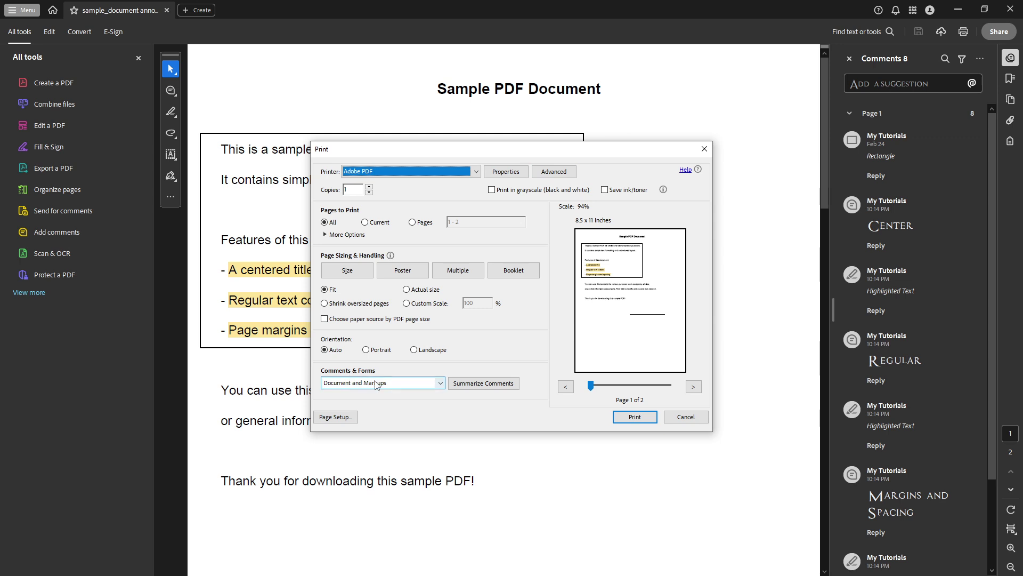
pyautogui.click(445, 383)
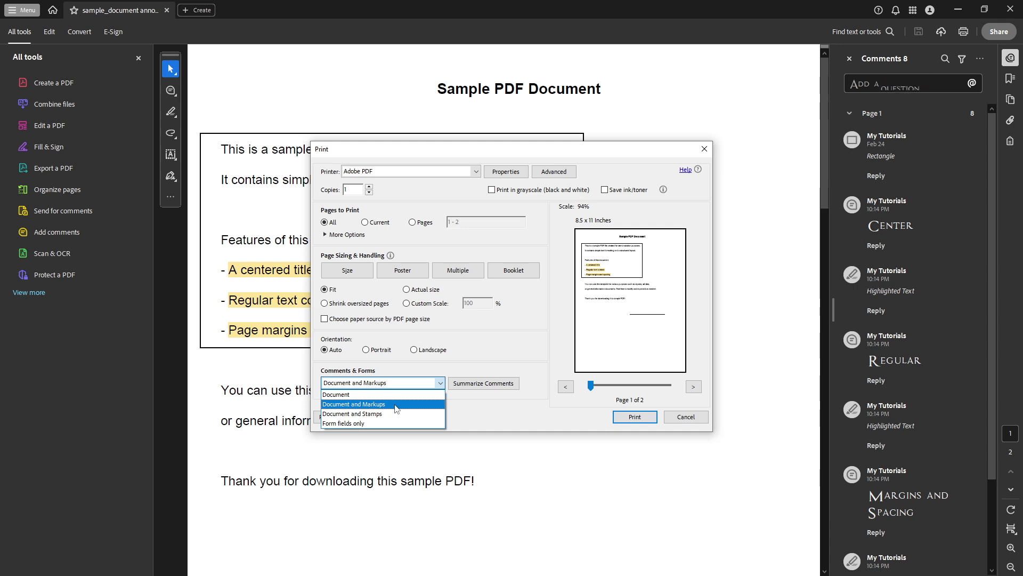
pyautogui.click(395, 405)
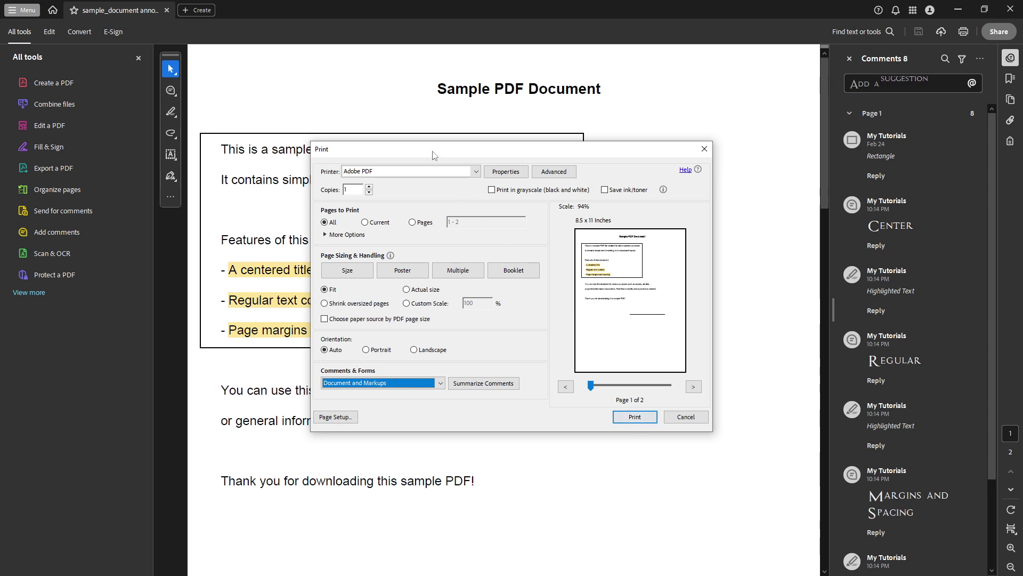
# Step: Print the document to the Adobe PDF printer
pyautogui.click(464, 171)
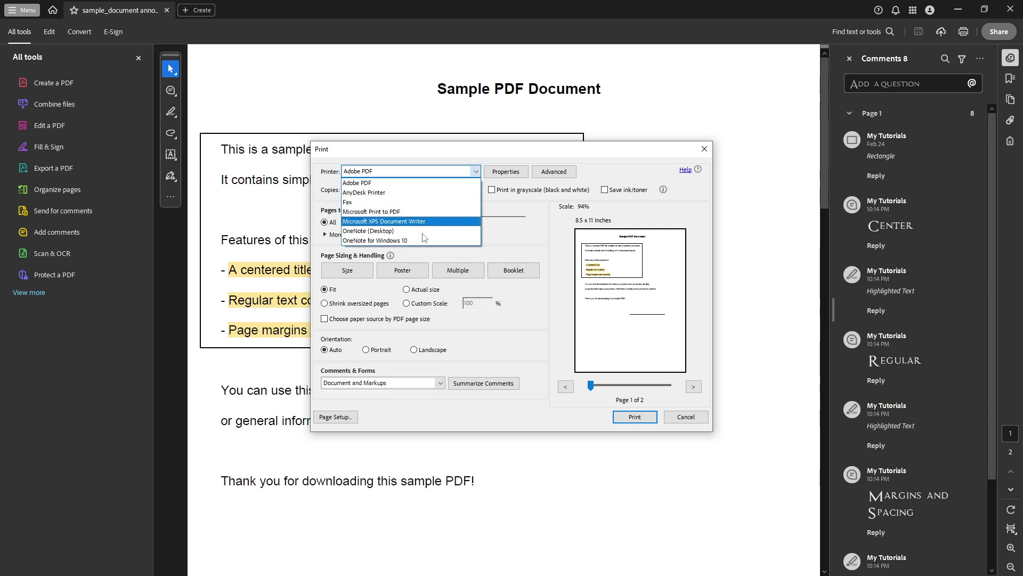
pyautogui.click(474, 173)
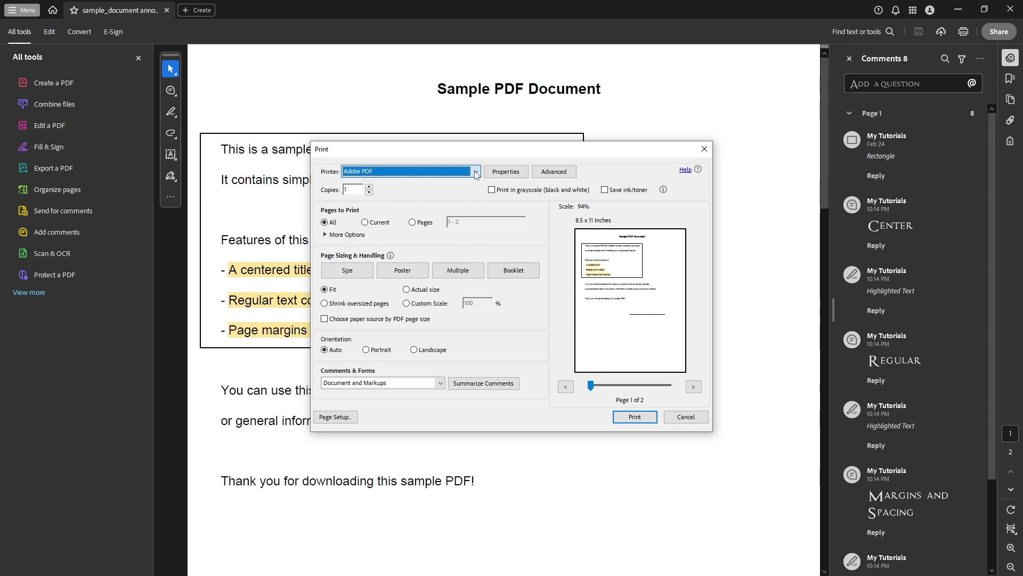
pyautogui.click(637, 418)
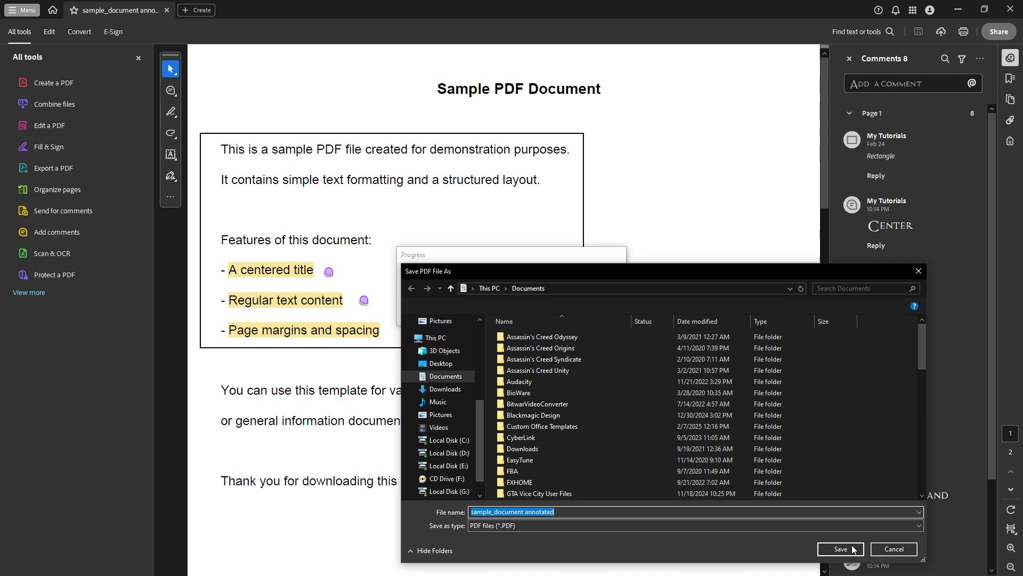
# Step: Save the printed PDF as 'sample_document annotated', replacing the existing file
pyautogui.click(841, 551)
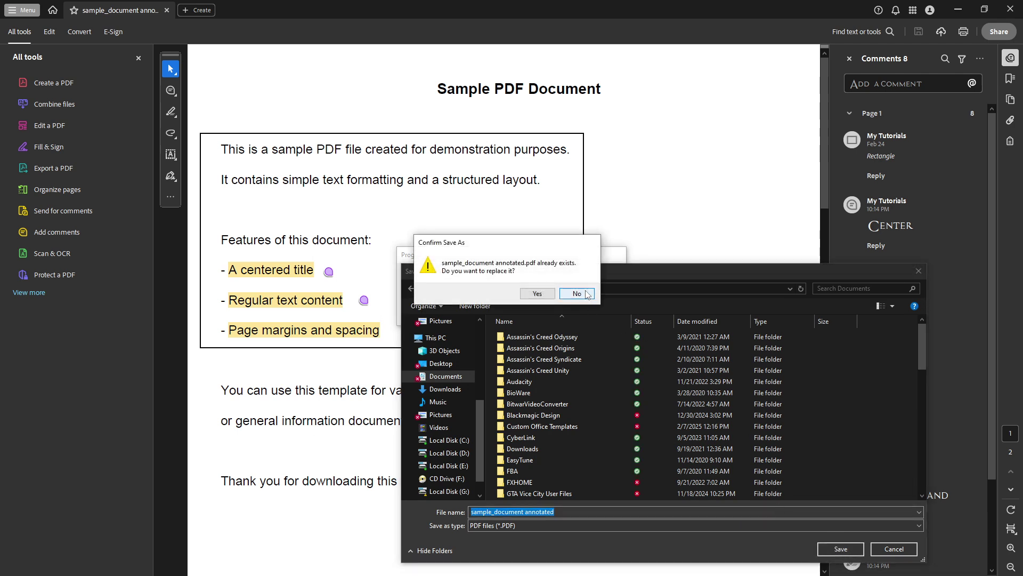
pyautogui.click(534, 295)
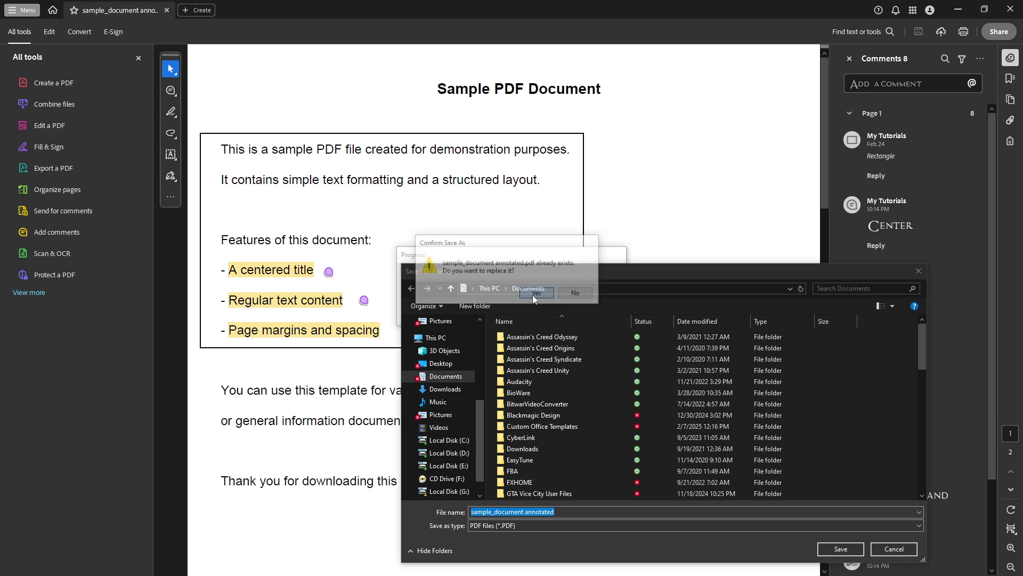